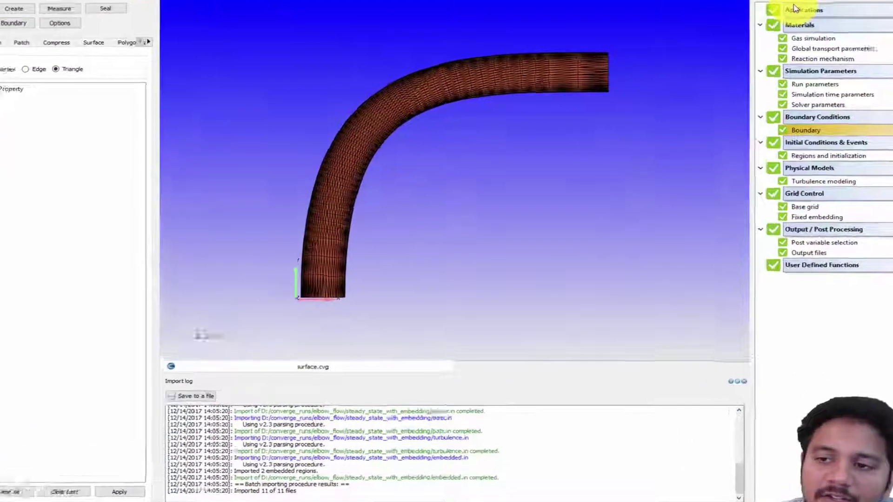
Step: Open Case Setup from Applications and step through Materials to the Simulation Parameters page
double_click(743, 53)
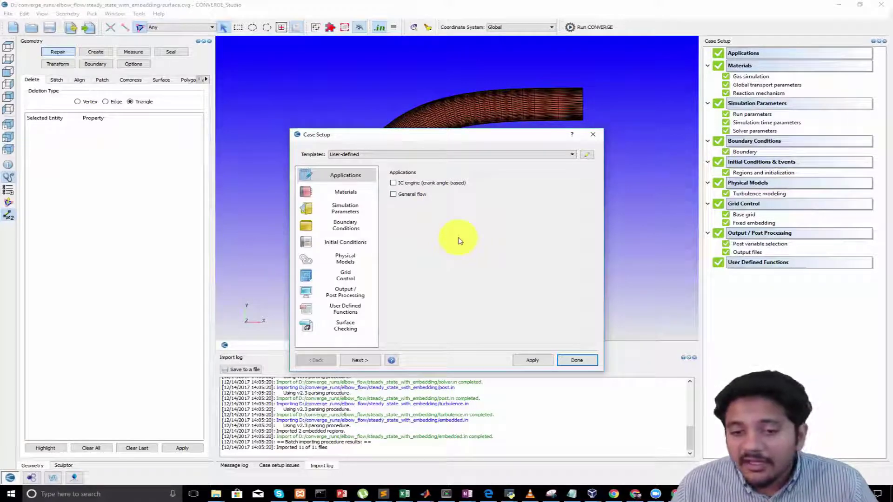
left_click(393, 193)
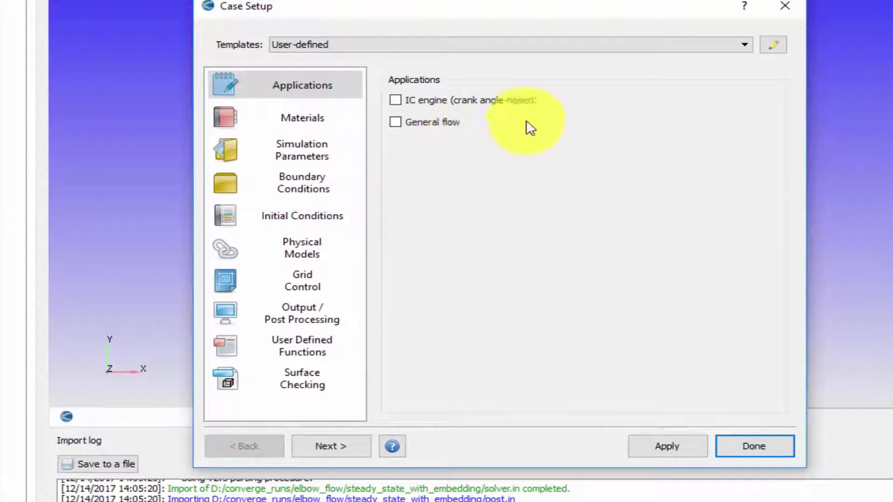
left_click(308, 116)
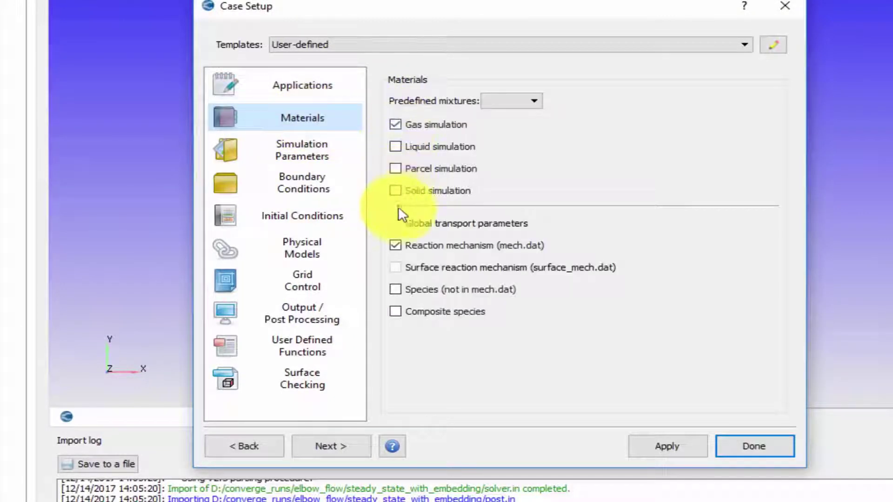
left_click(323, 158)
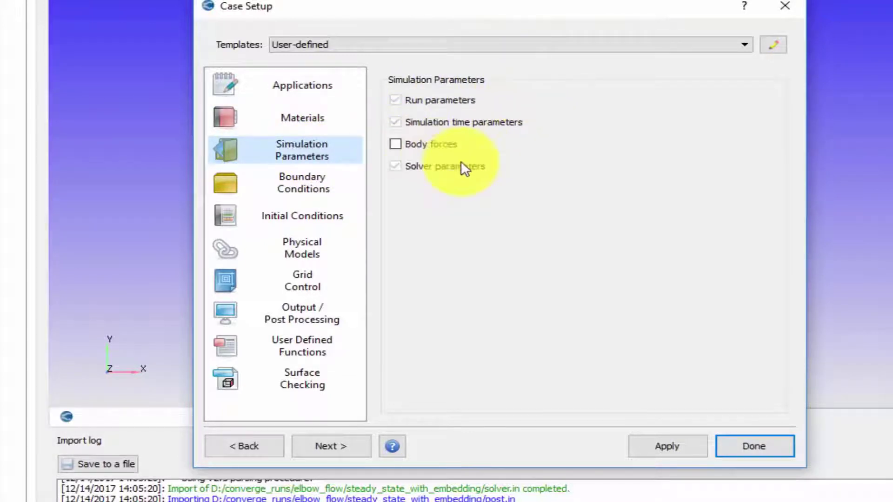
mouse_move(412, 173)
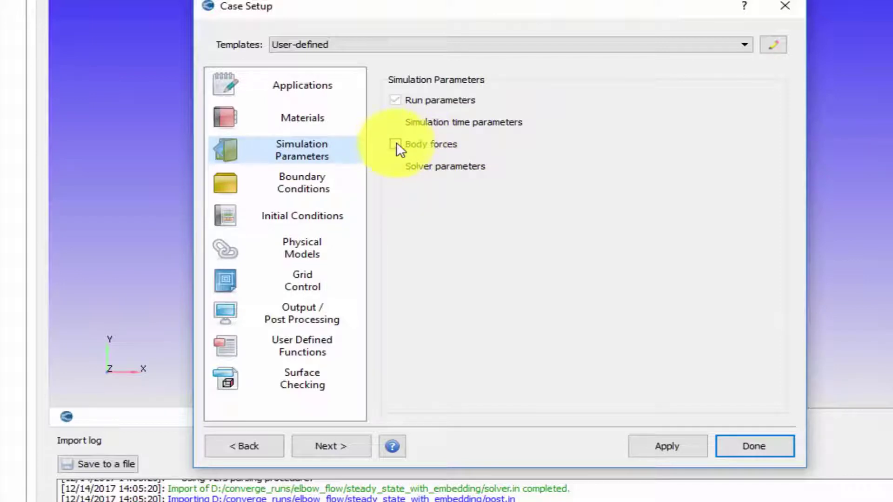
Step: Review Boundary Conditions, then Initial Conditions with Regions and initialization required
left_click(303, 188)
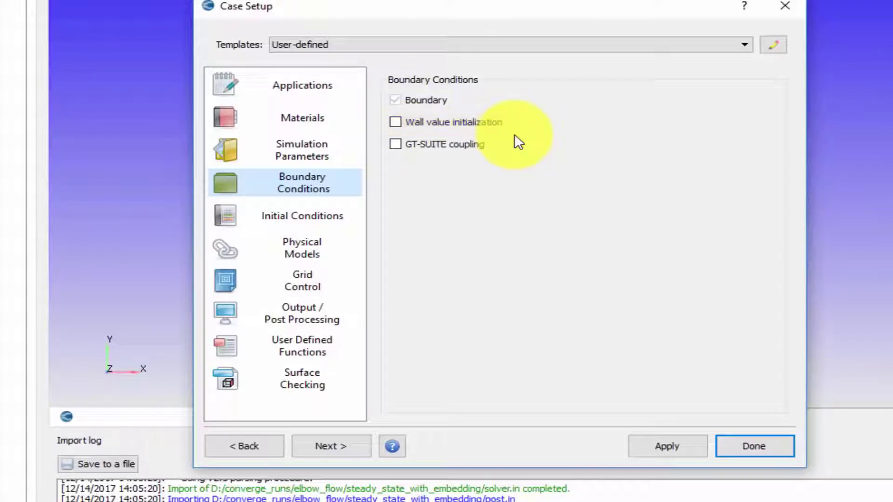
left_click(334, 215)
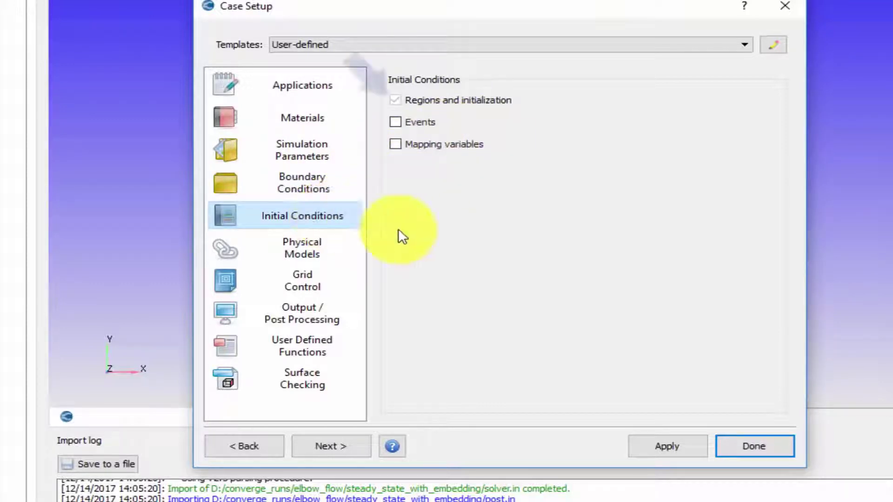
mouse_move(412, 111)
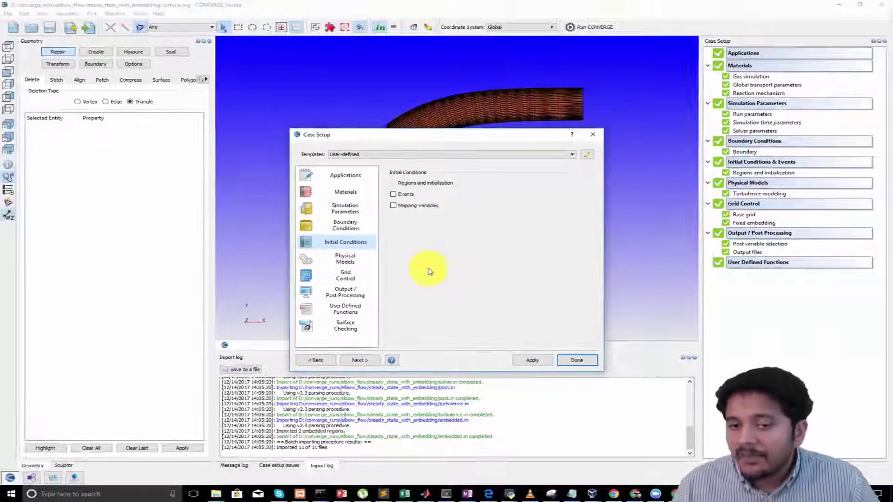
mouse_move(422, 195)
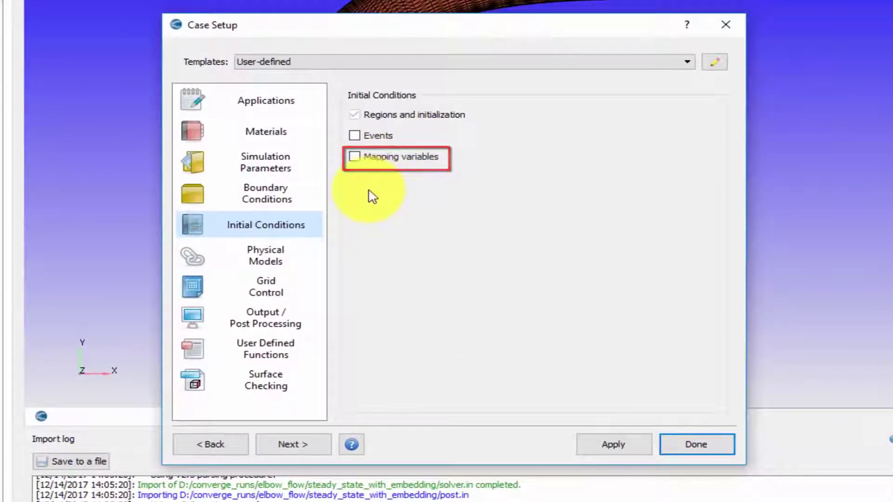
Step: Look over Physical Models, then Grid Control with Base grid required and Fixed embedding on
left_click(275, 253)
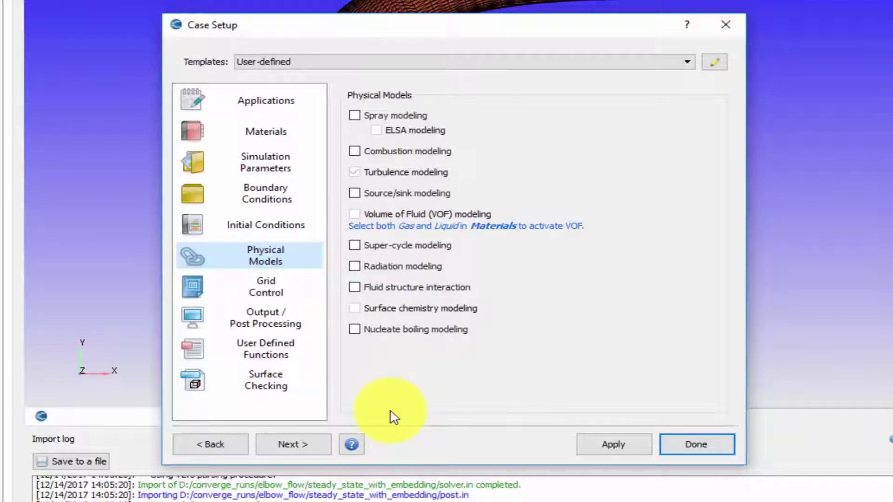
left_click(283, 298)
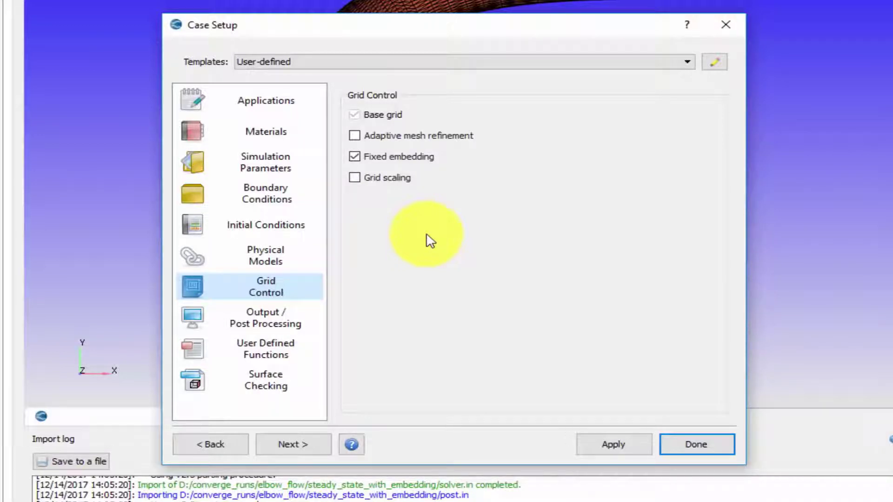
Step: Review Output / Post Processing and User Defined Functions, ending on Surface Checking with General checking off
left_click(260, 319)
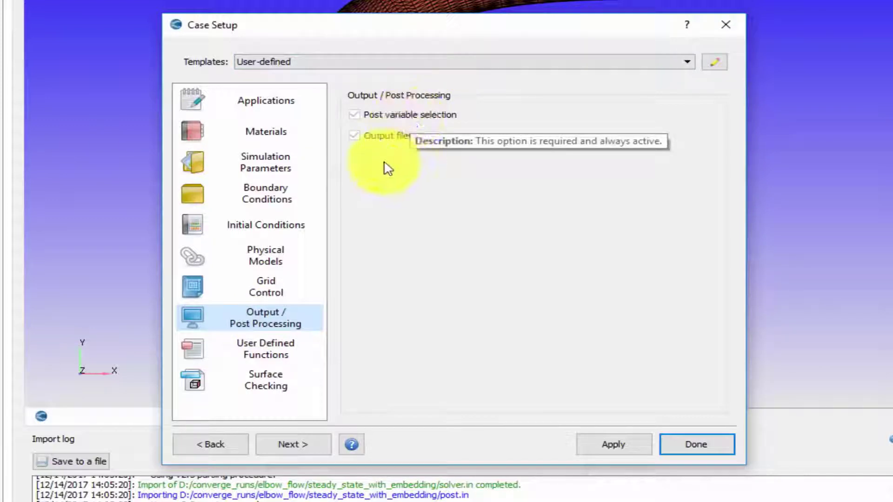
left_click(243, 350)
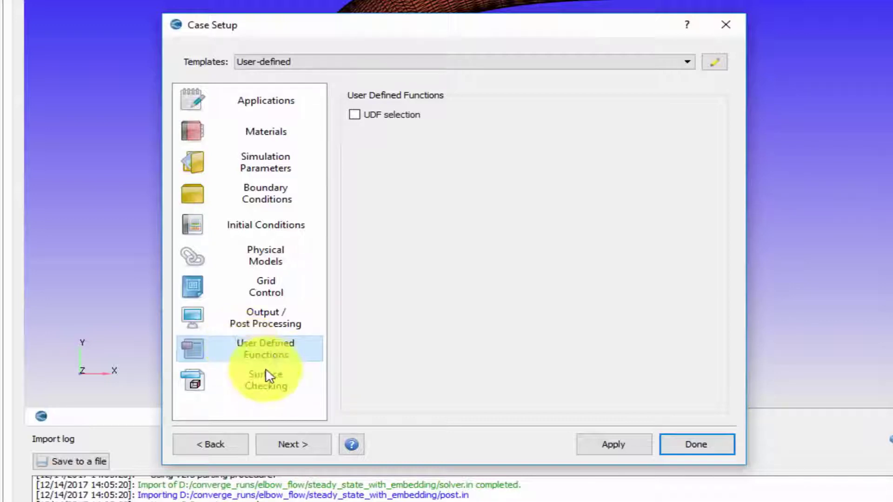
left_click(249, 378)
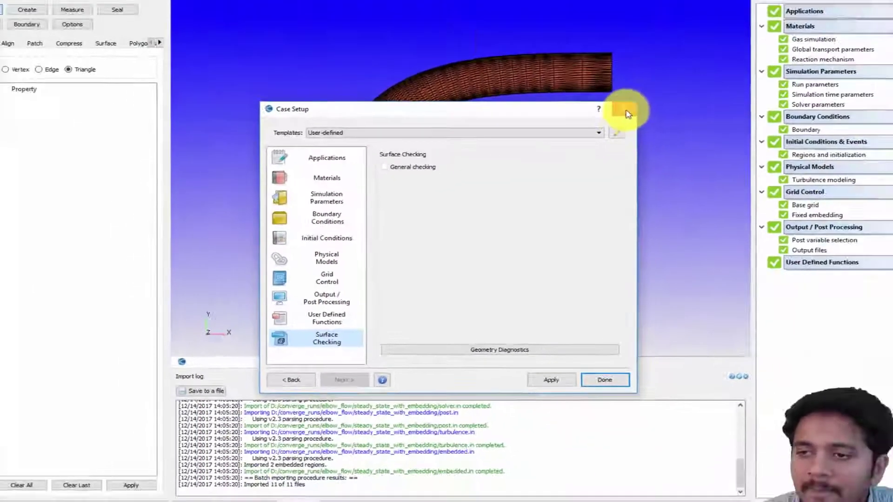
Step: Close Case Setup and open the Gas simulation material settings
left_click(626, 111)
double_click(812, 40)
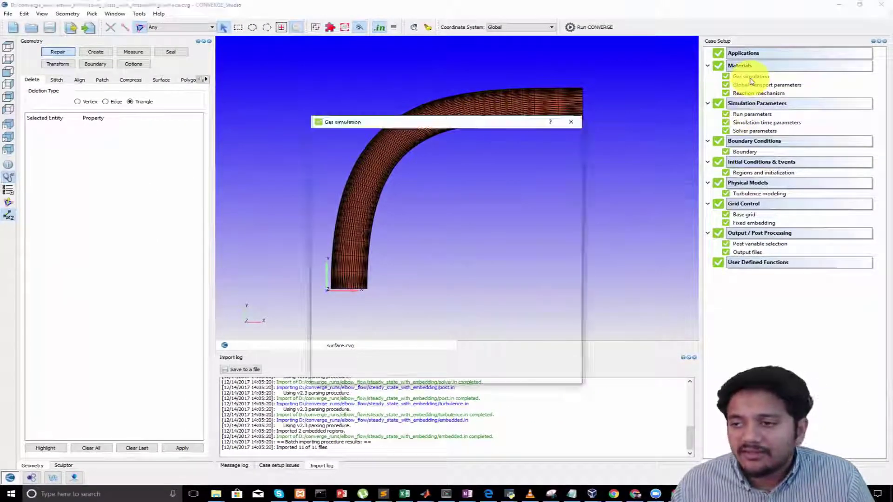
left_click(741, 78)
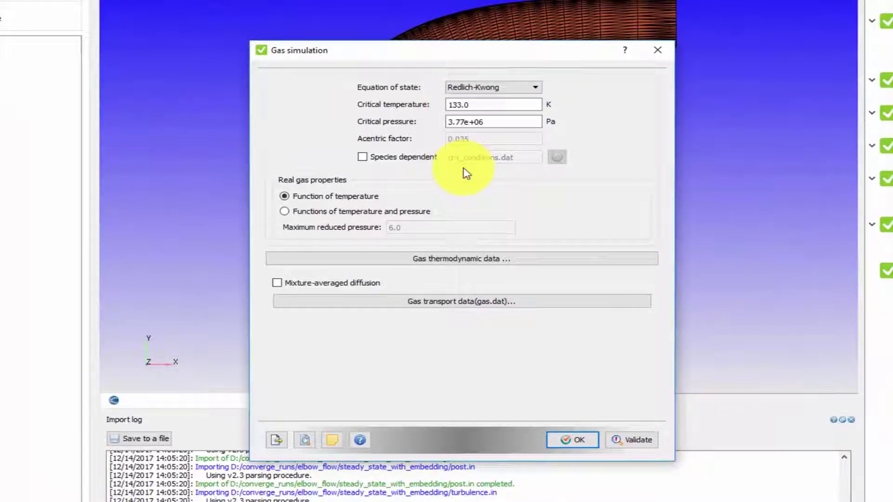
Step: Try Ideal gas as the equation of state, then restore Redlich-Kwong
left_click(472, 89)
left_click(477, 99)
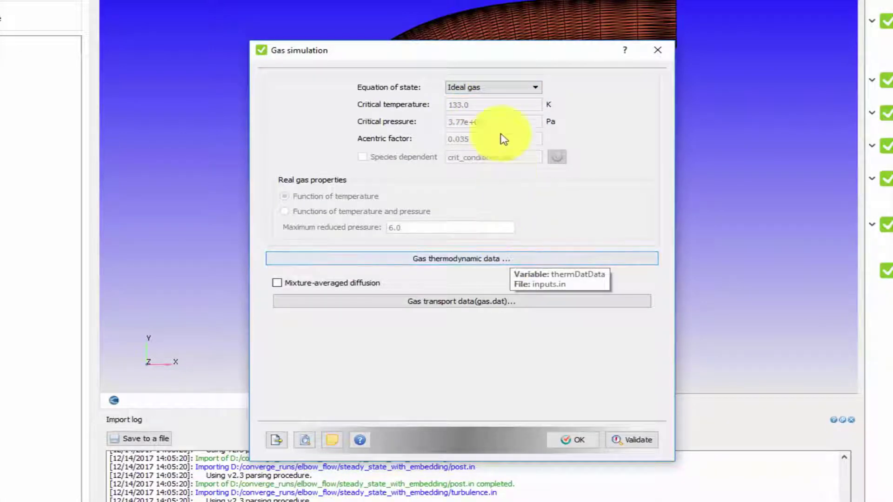
left_click(487, 88)
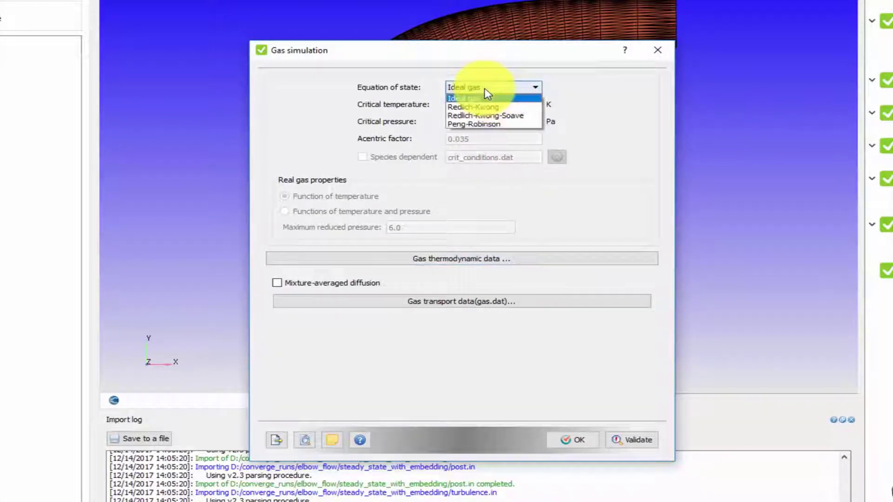
left_click(504, 107)
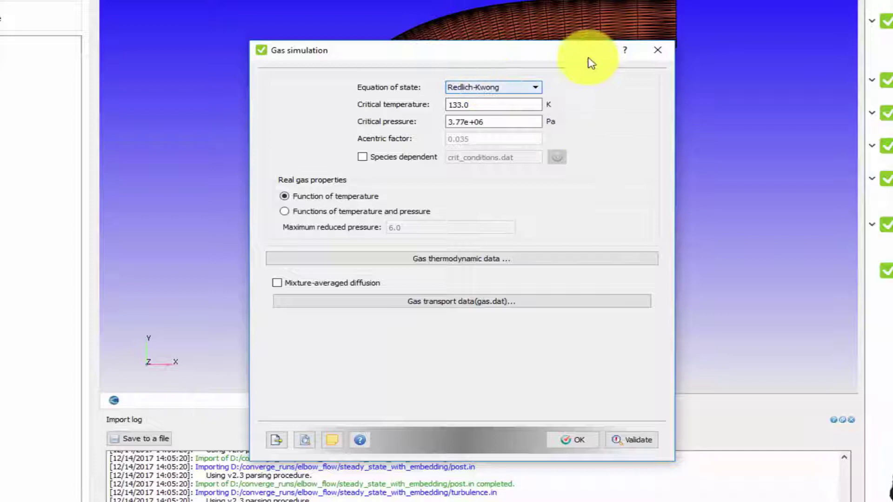
mouse_move(492, 162)
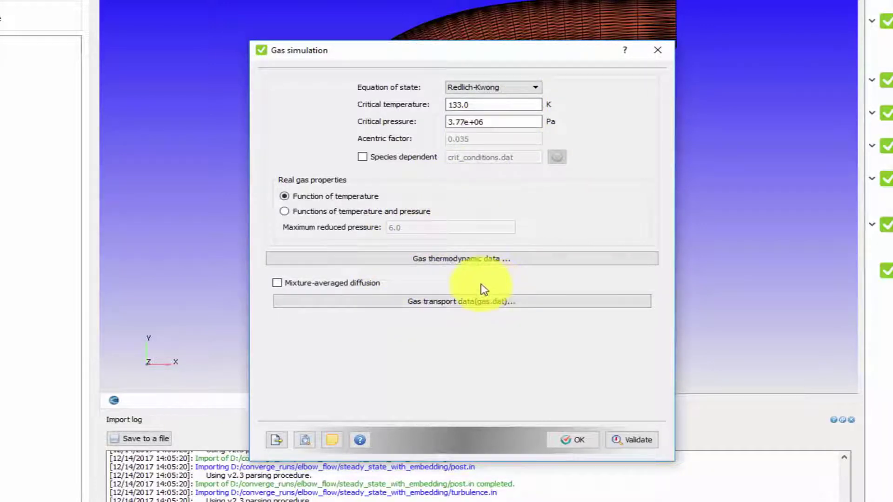
Step: Open the gas thermodynamic species data and plot A-AC5H10O's properties
left_click(460, 259)
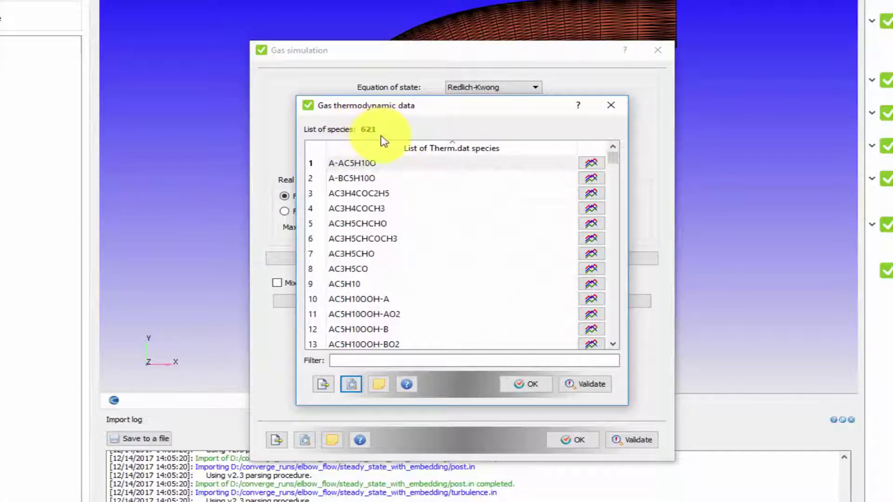
left_click(591, 164)
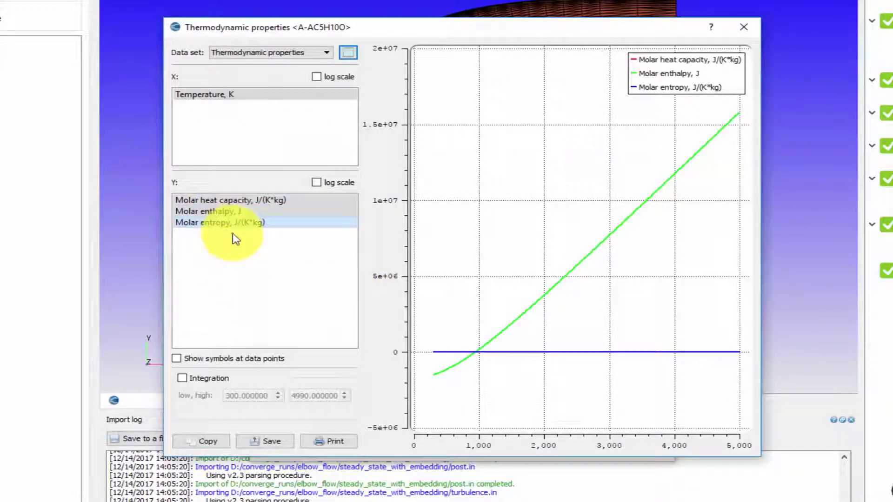
left_click(744, 29)
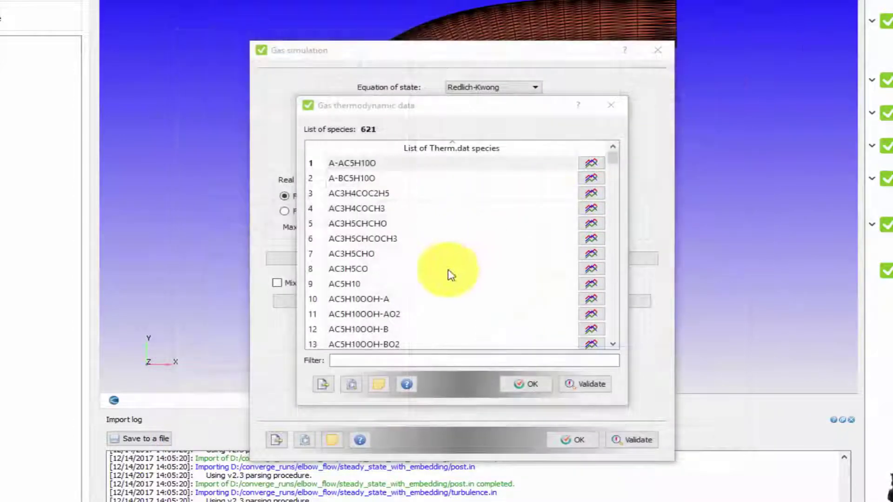
Step: Plot HO2's thermodynamic property curves, then close the species data dialog
scroll(448, 273, "down", 12)
left_click_drag(616, 173, 631, 279)
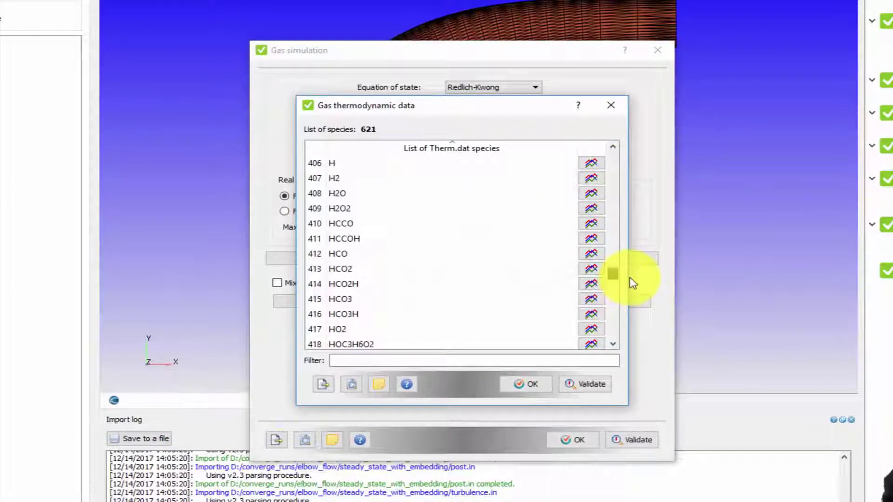
left_click(344, 329)
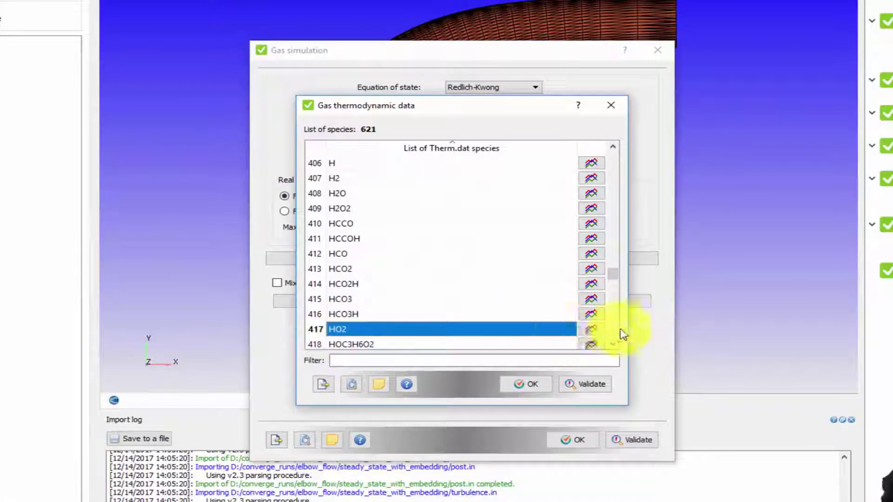
left_click(593, 329)
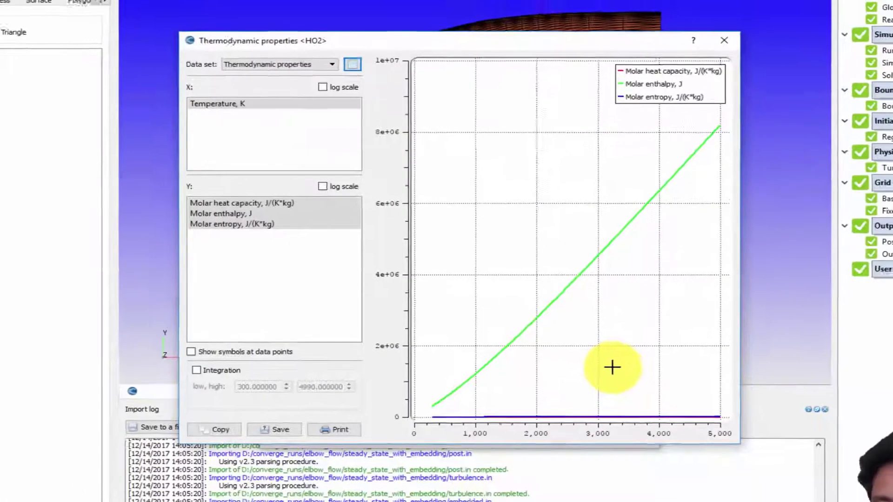
left_click(724, 41)
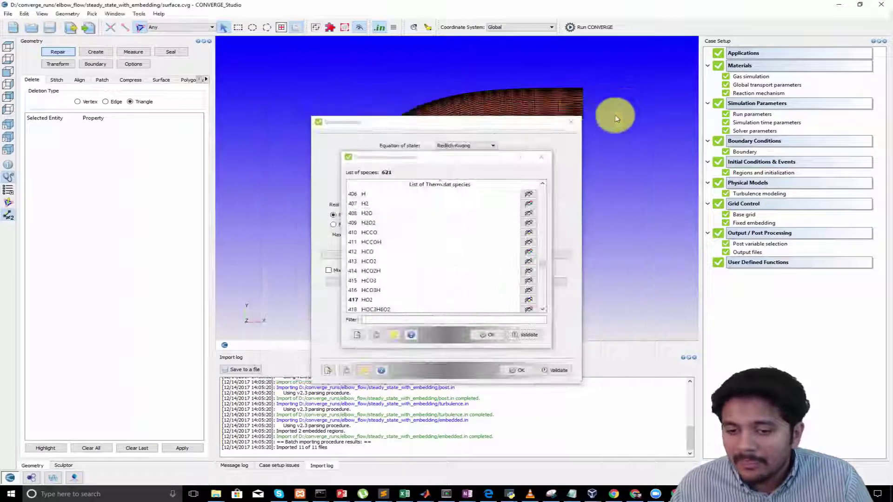
left_click(537, 161)
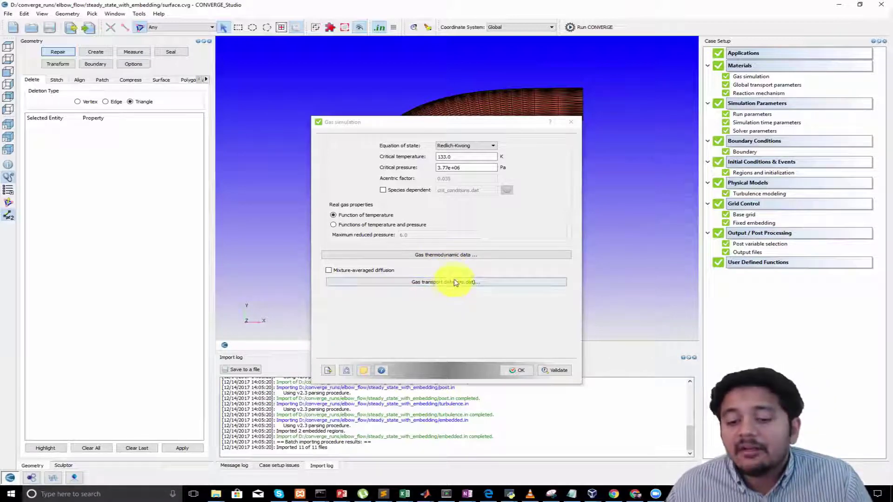
Step: Review the gas.dat transport table (501 entries to 5000 K), then confirm Gas simulation with OK
left_click(455, 282)
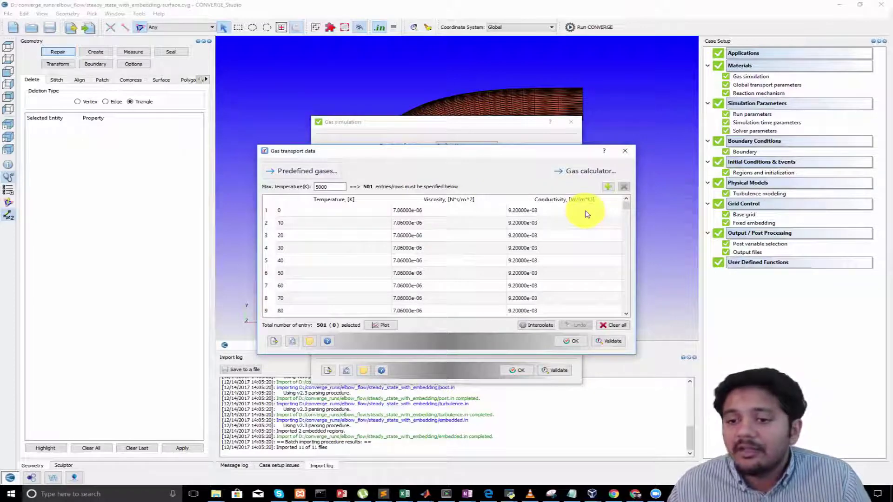
left_click(625, 150)
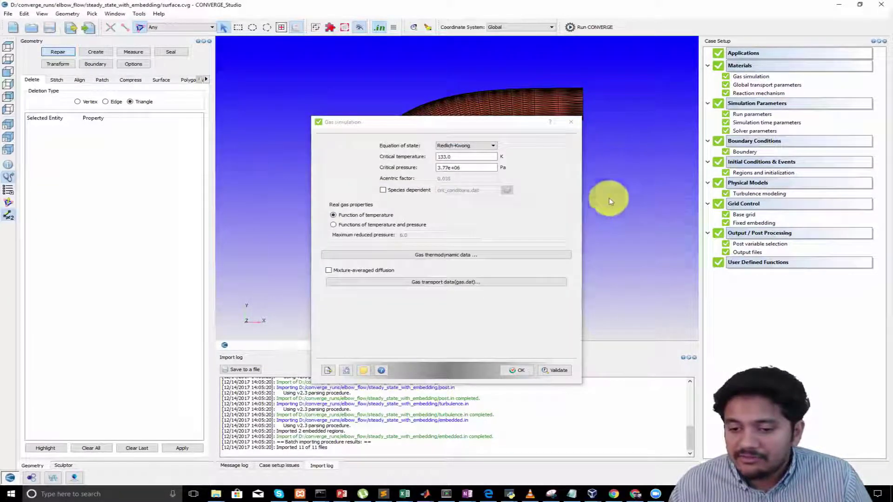
left_click(517, 371)
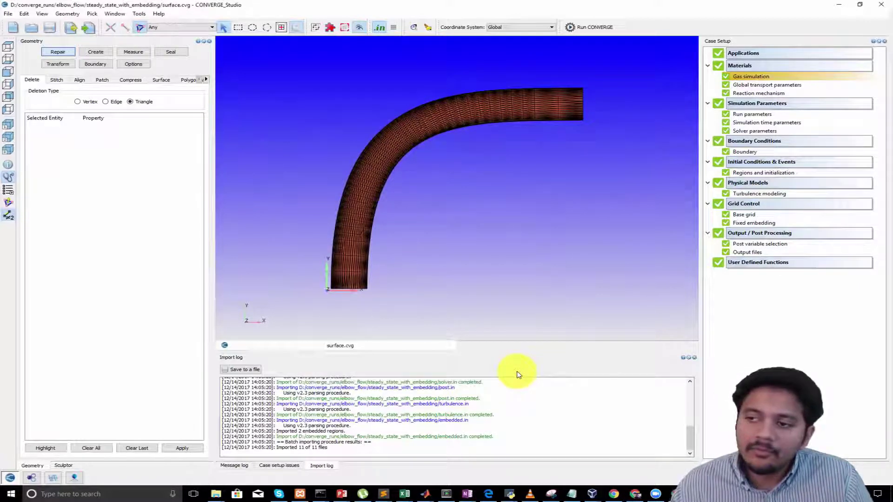
Step: Preview the reaction mechanism's mech.dat and highlight its ELEMENTS and SPECIES headings
double_click(738, 93)
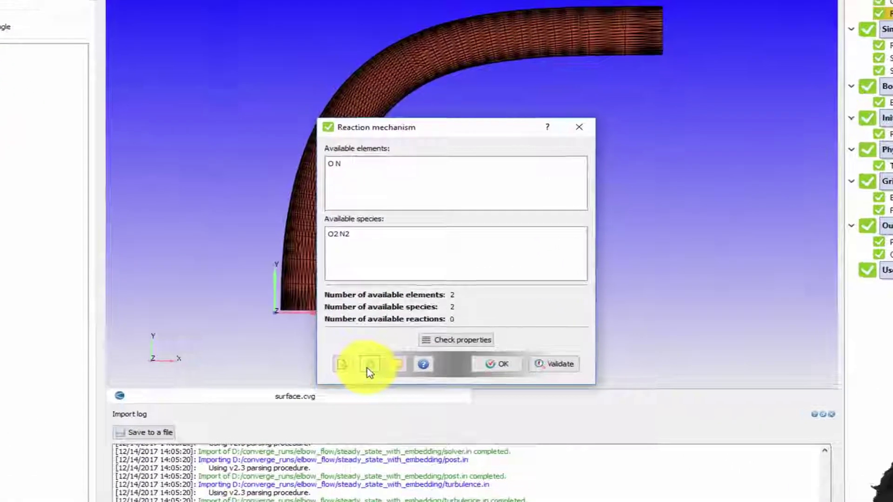
left_click(390, 325)
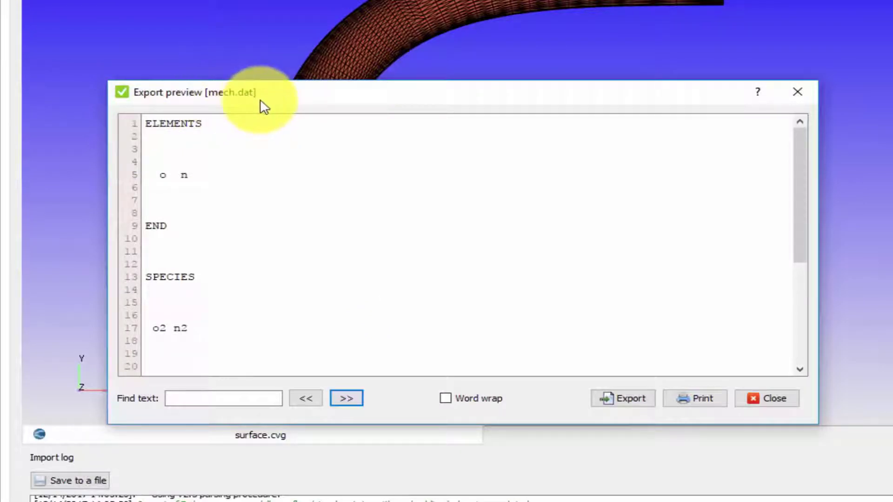
left_click_drag(213, 132, 131, 127)
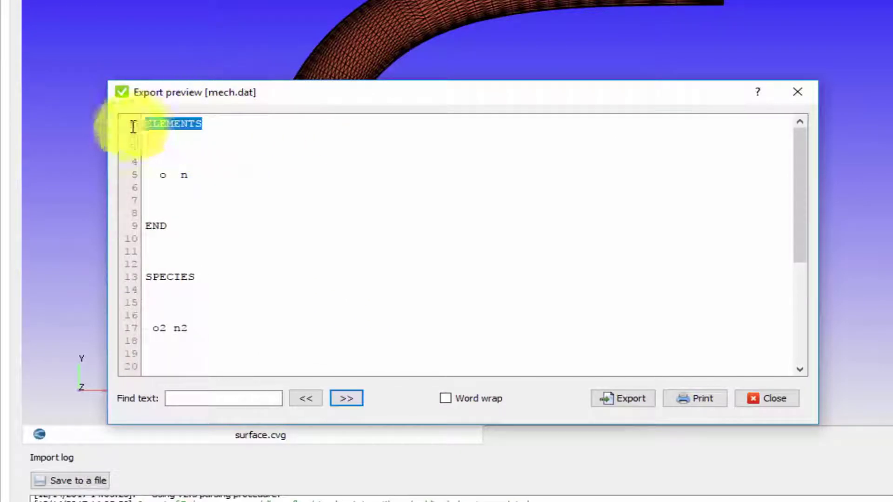
left_click_drag(197, 277, 145, 278)
Step: Highlight the o2 n2 species line, then close the mech.dat preview and mechanism dialog
scroll(201, 269, "down", 3)
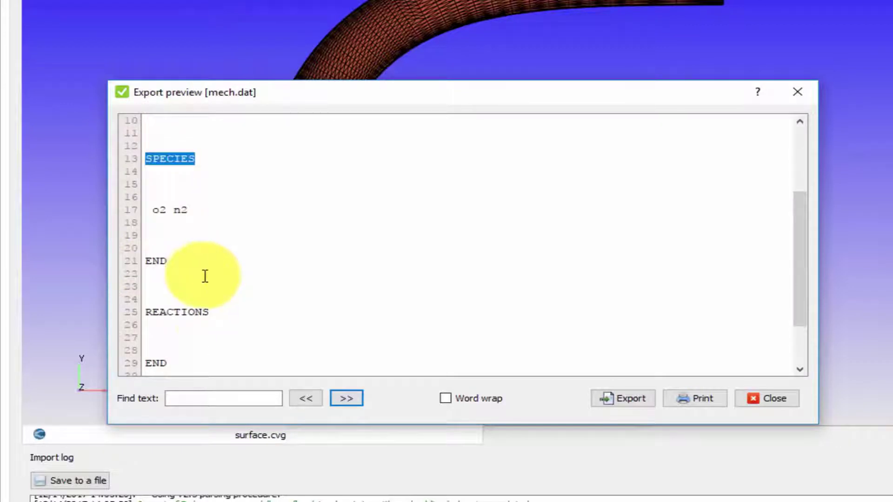
left_click(214, 317)
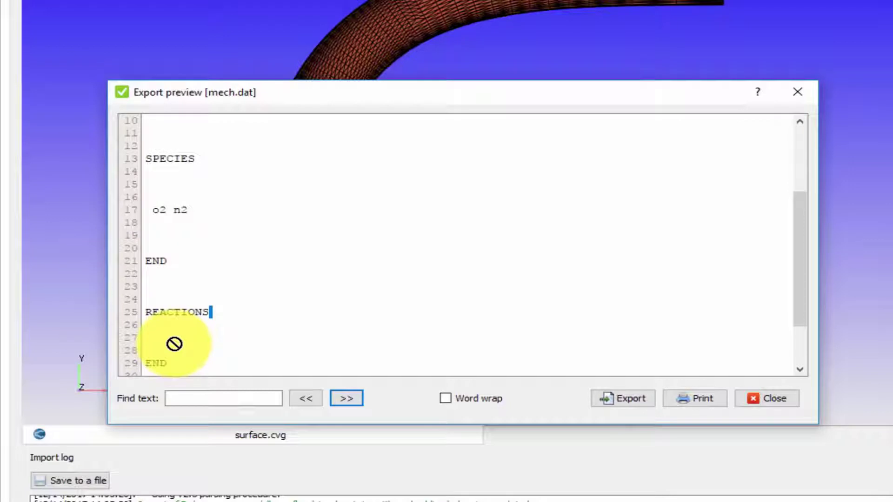
scroll(175, 343, "up", 3)
left_click_drag(203, 328, 147, 327)
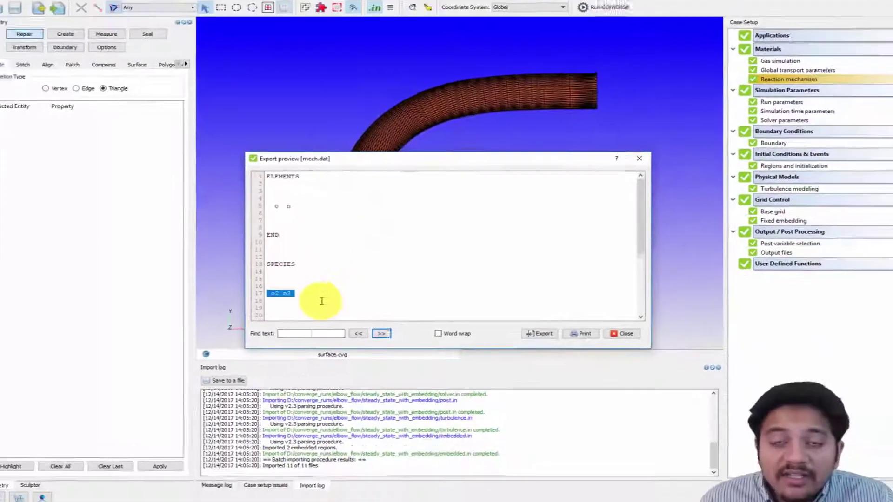
scroll(311, 279, "down", 5)
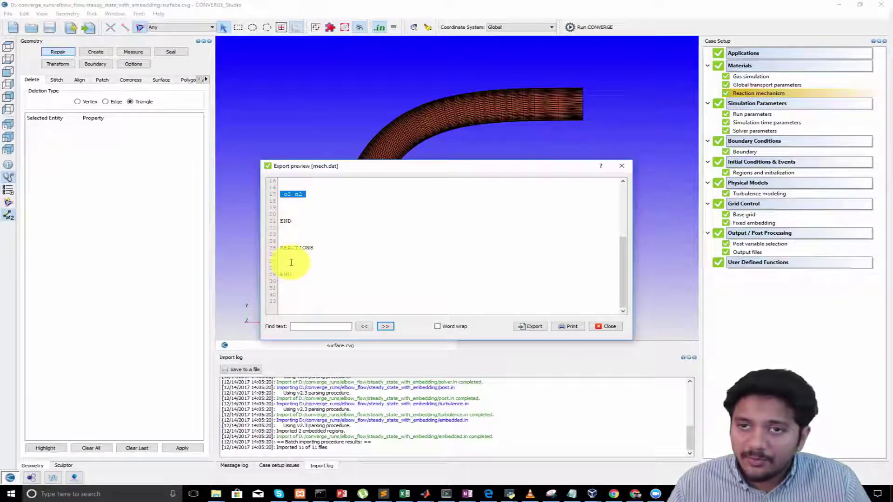
left_click(623, 166)
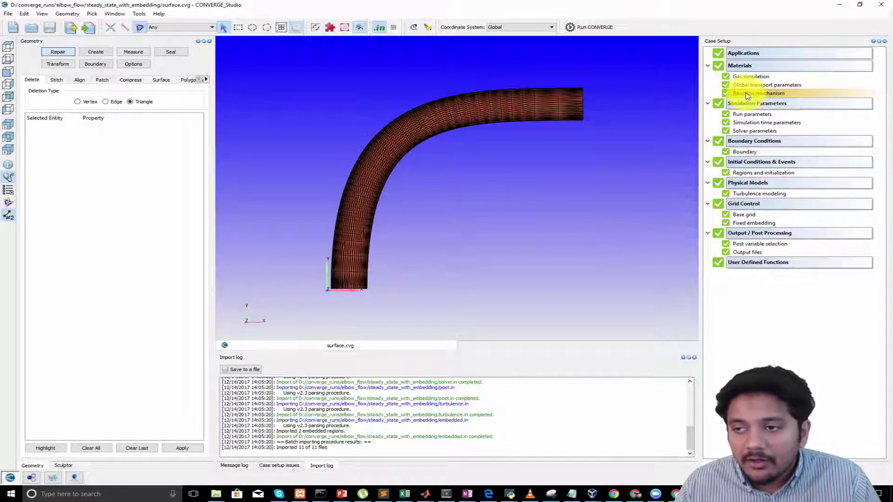
Step: Preview Gas simulation's exported inputs.in, then close the preview and the dialog
double_click(746, 76)
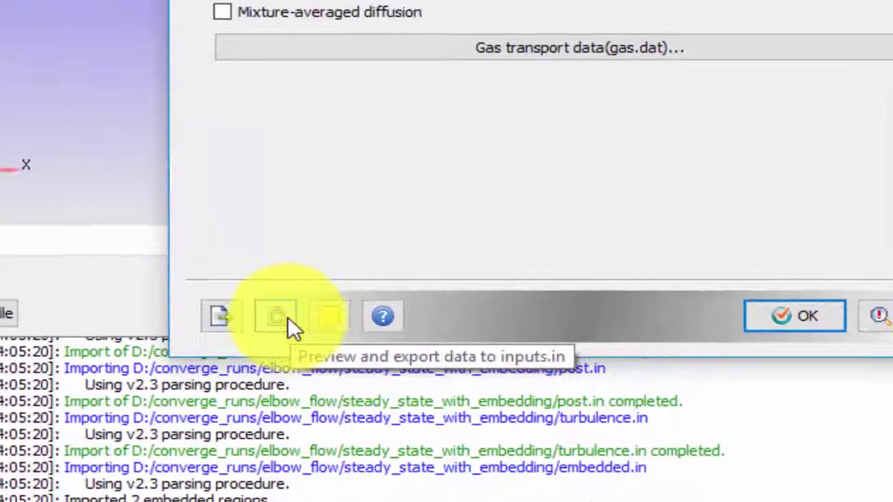
left_click(288, 318)
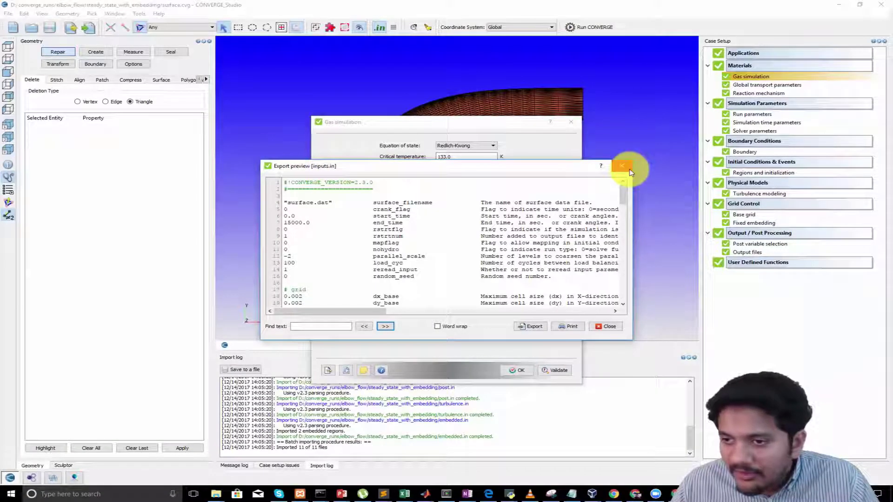
left_click(621, 166)
left_click(571, 122)
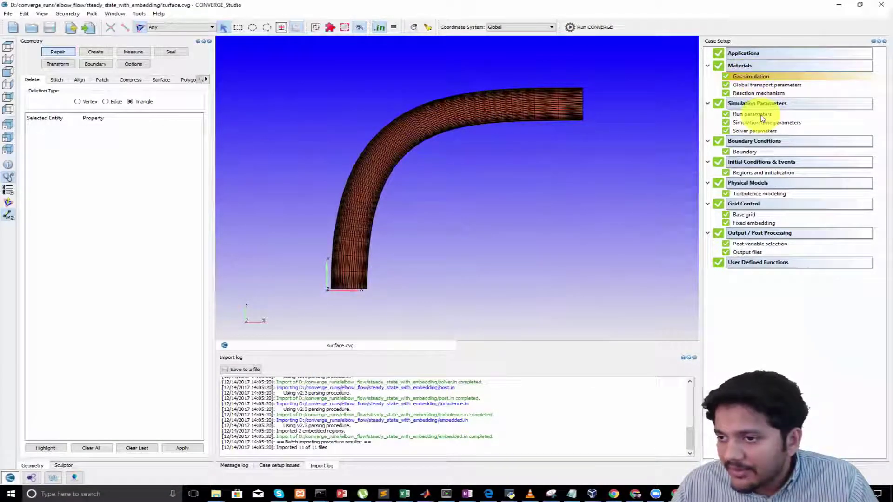
Step: Preview inputs.in from Run parameters, scrolling to end_time 15000.0 and gas_compressible_flag 1
double_click(762, 117)
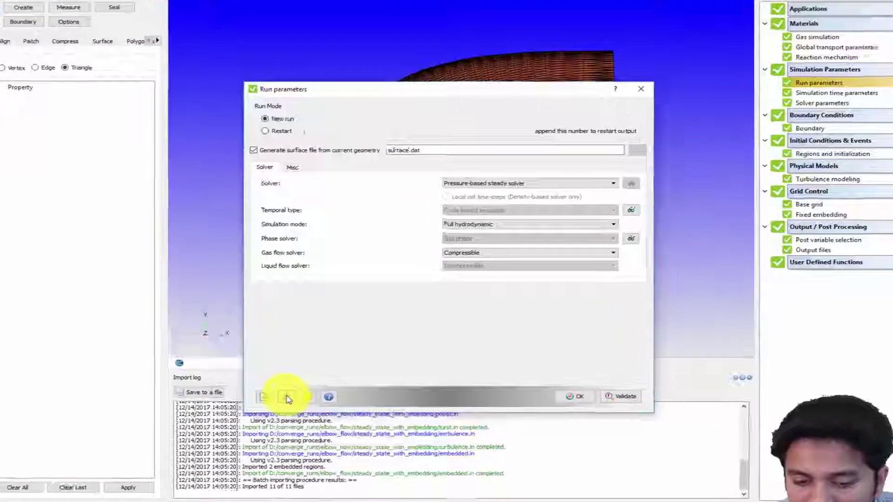
left_click(287, 398)
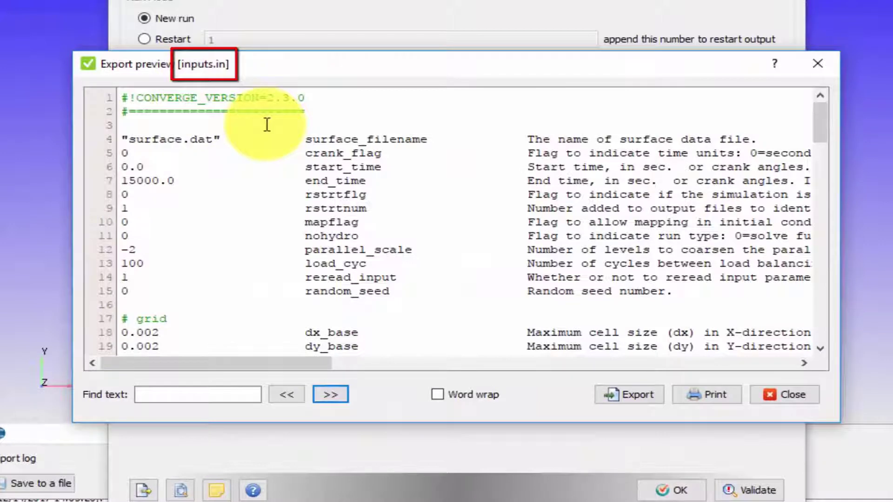
scroll(320, 195, "down", 13)
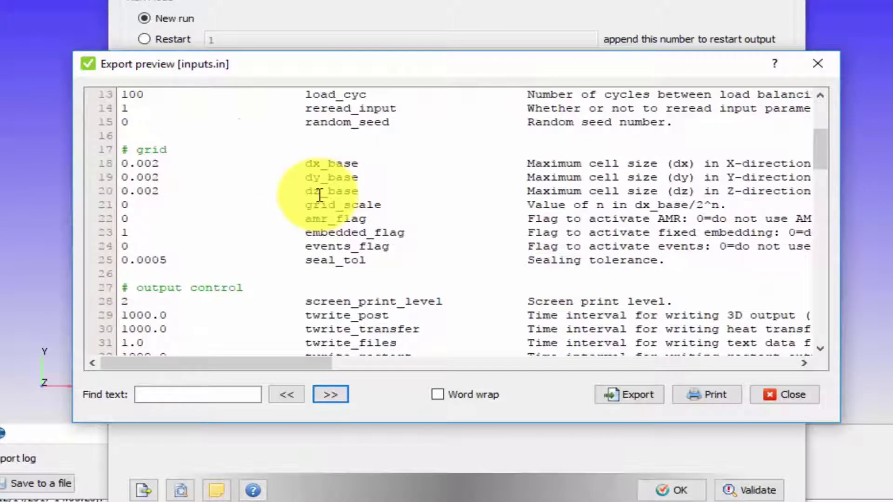
scroll(320, 194, "down", 6)
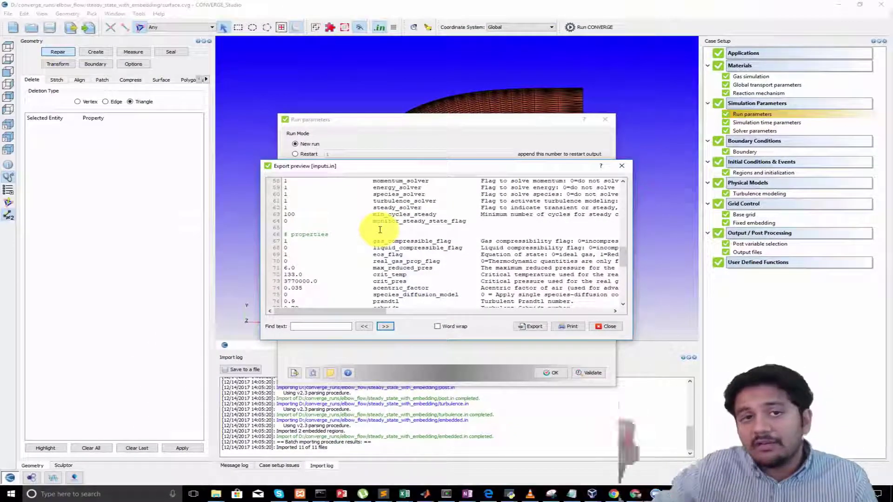
Step: Close the inputs.in preview and Run parameters, then open Simulation time parameters (end time 15000.0)
key("Escape")
left_click(605, 120)
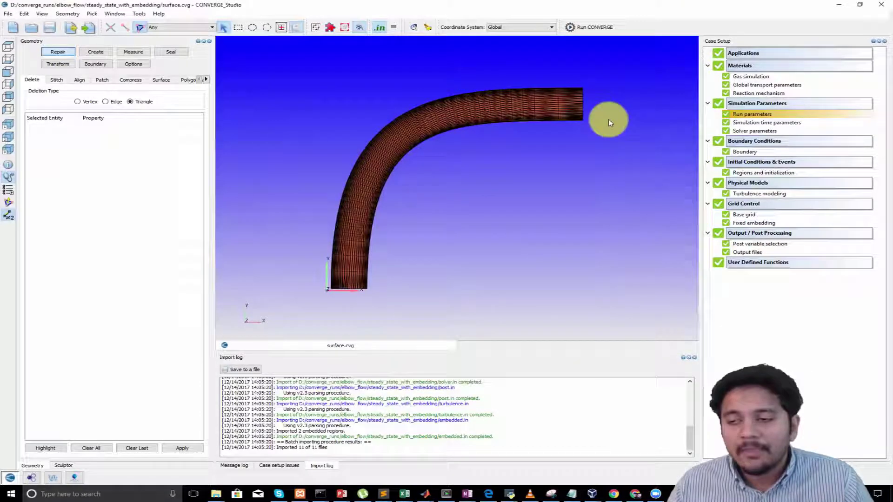
double_click(736, 123)
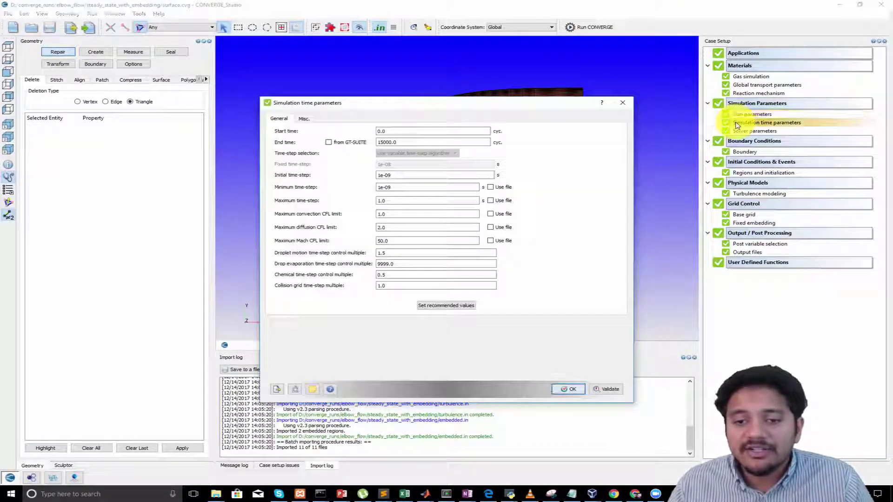